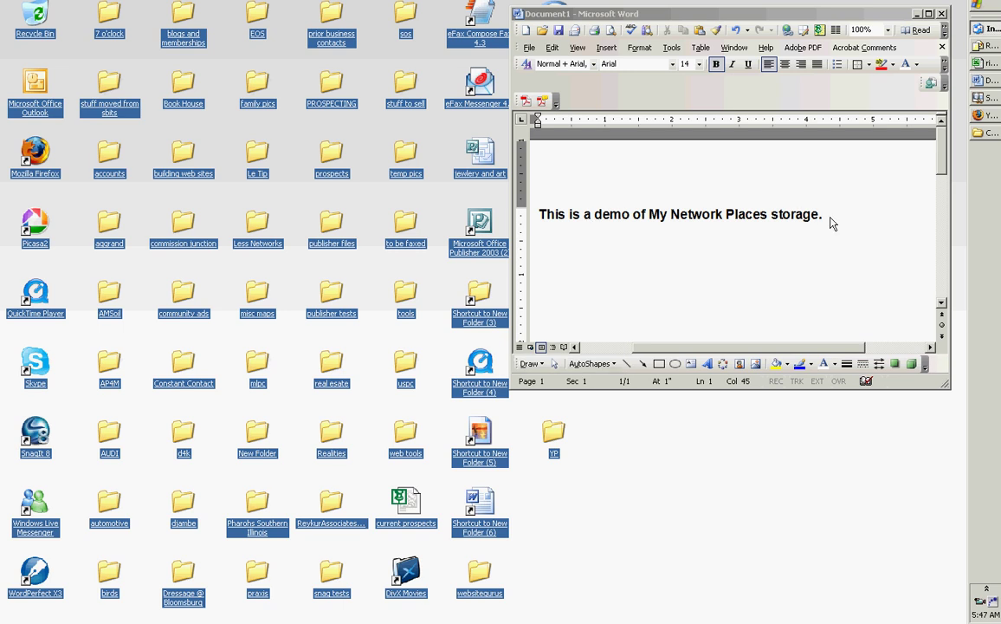
Step: Add the line "Set up new network place." below the demo sentence in the Word document
{"action": "left_click", "coordinate": [829, 219]}
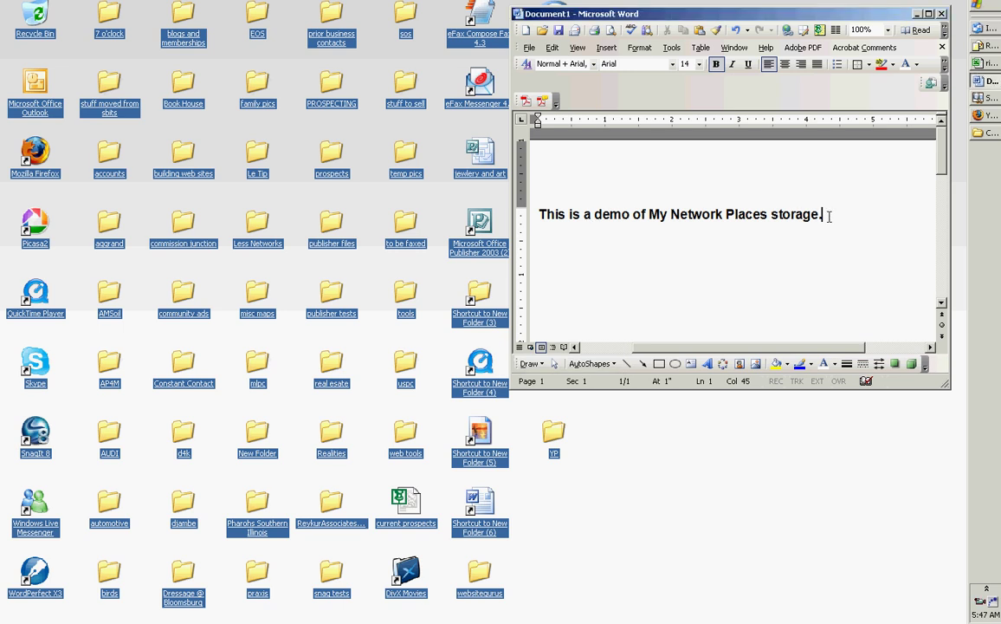
{"action": "key", "text": "Return"}
{"action": "key", "text": "Return"}
{"action": "type", "text": "Set up n"}
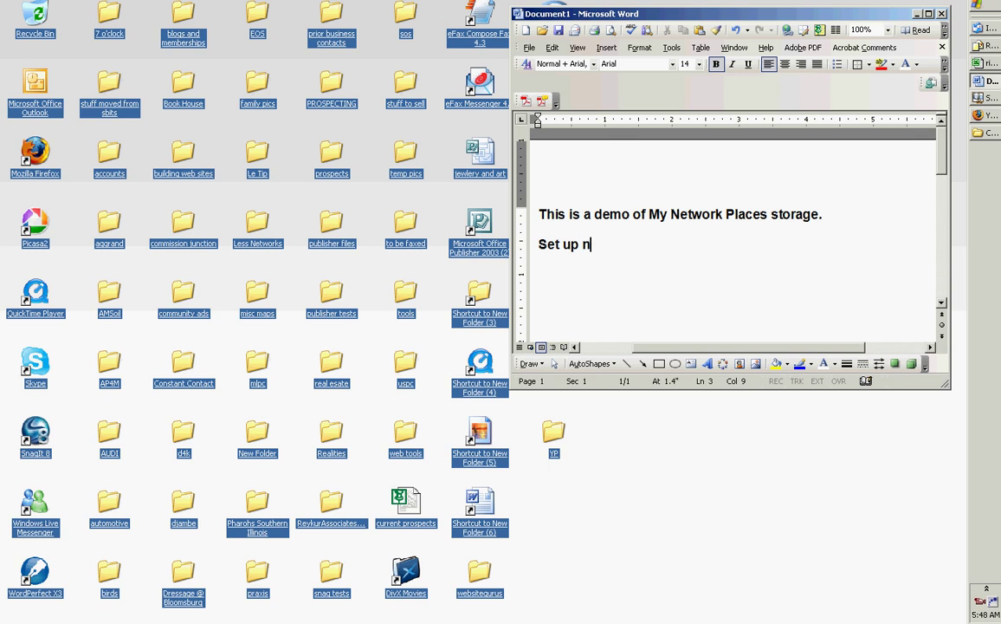
{"action": "type", "text": "ew network place."}
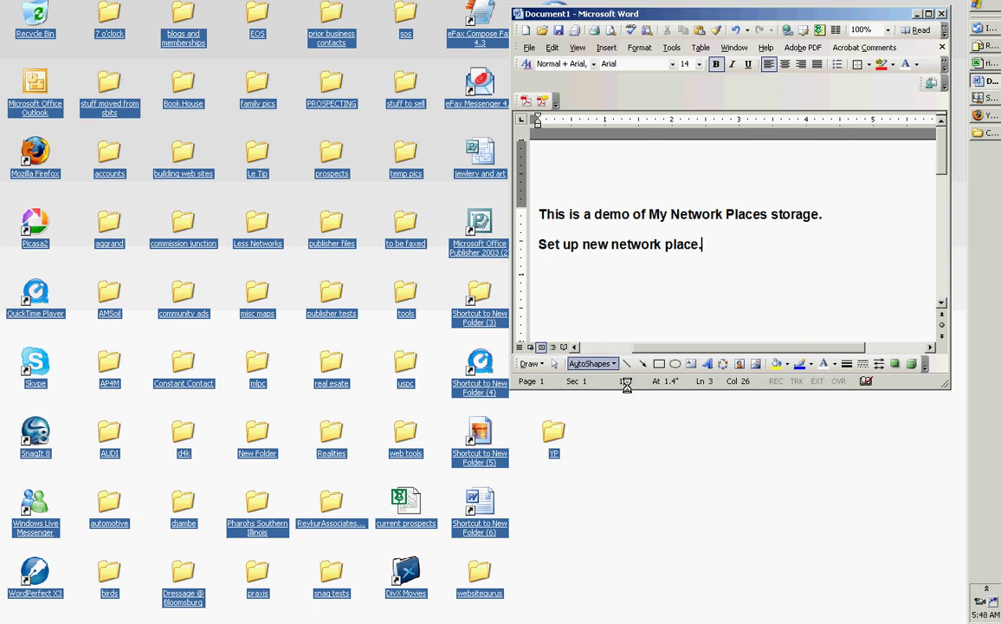
{"action": "left_click", "coordinate": [977, 9]}
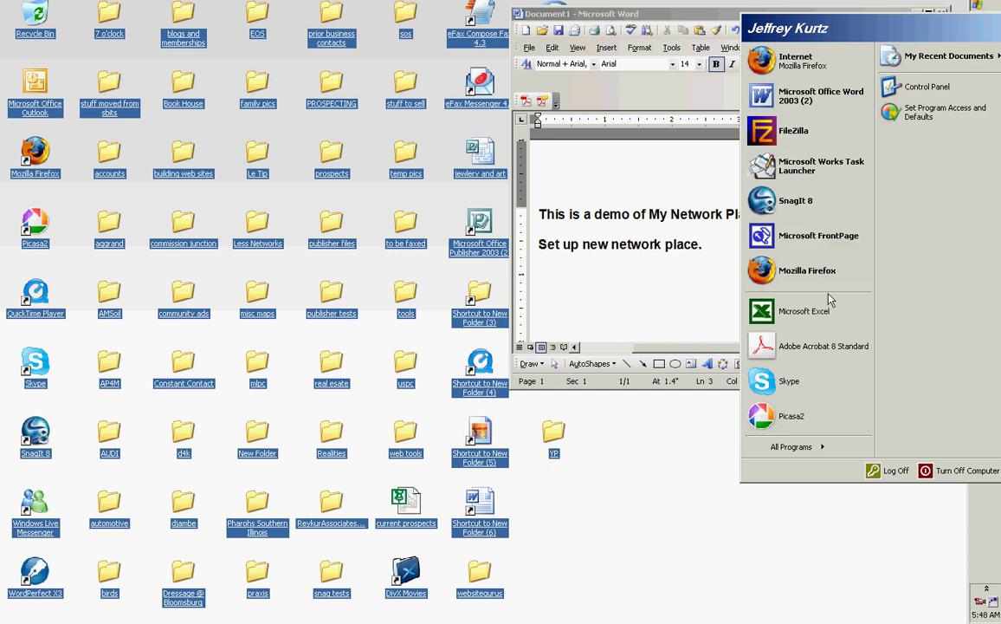
{"action": "left_click", "coordinate": [925, 90]}
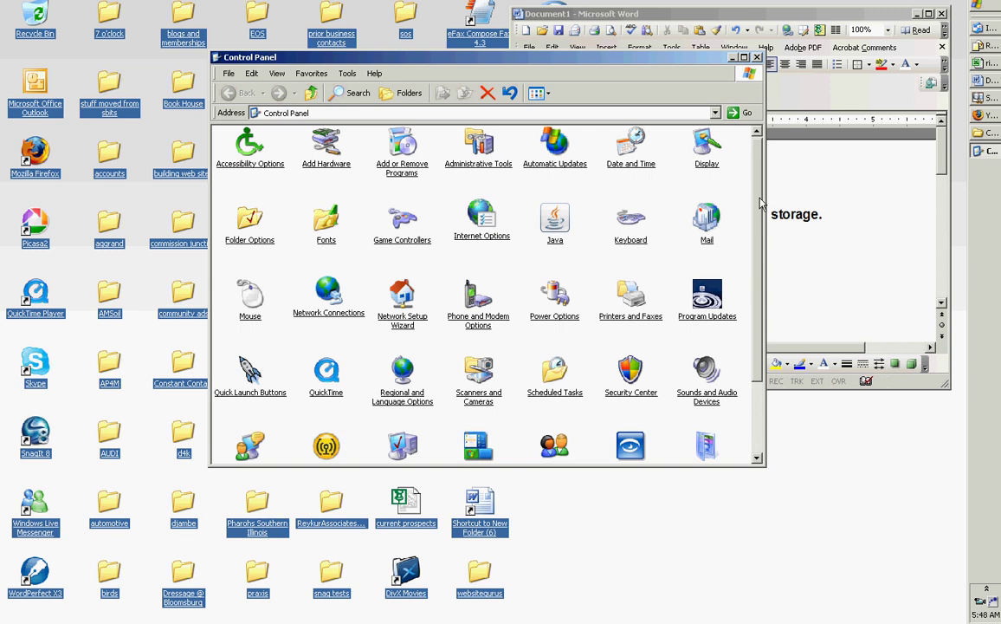
{"action": "left_click_drag", "start_coordinate": [760, 202], "coordinate": [756, 273]}
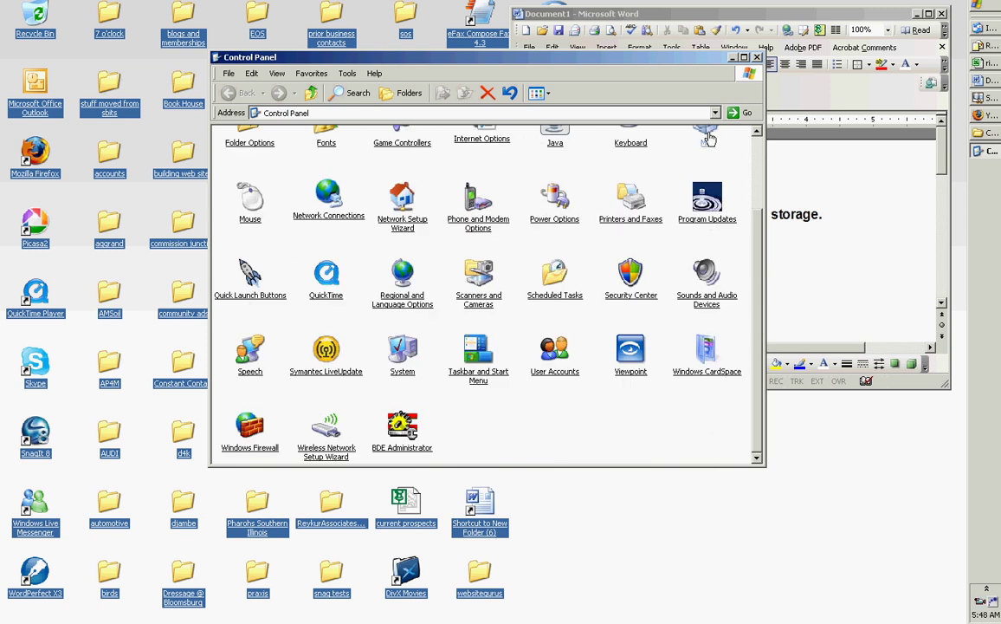
{"action": "key", "text": "alt+F4"}
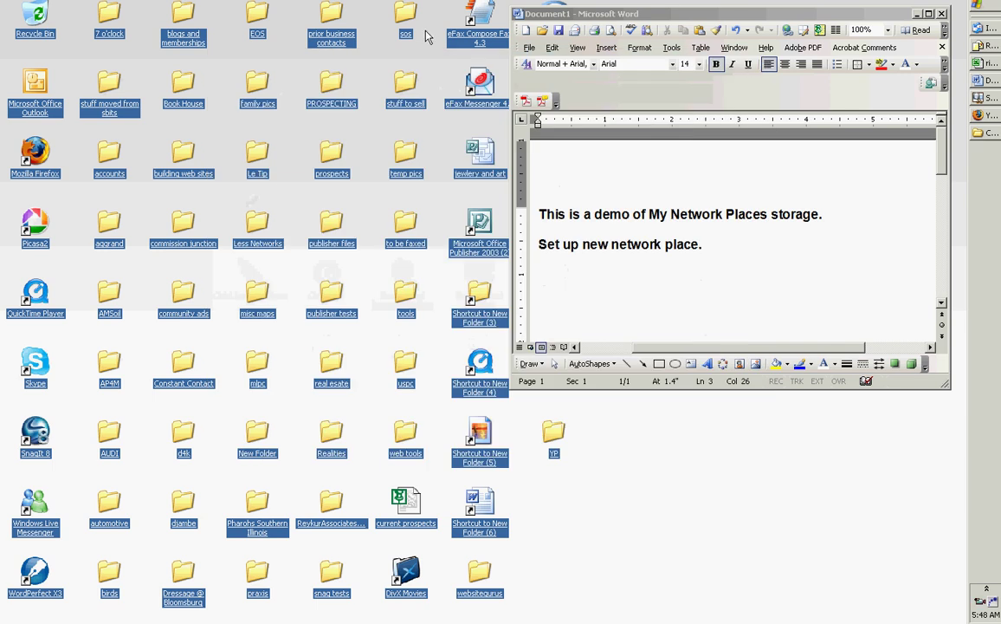
Step: Open the desktop folder sos, browse from it to My Network Places, and move the window clear of the document text
{"action": "double_click", "coordinate": [406, 18]}
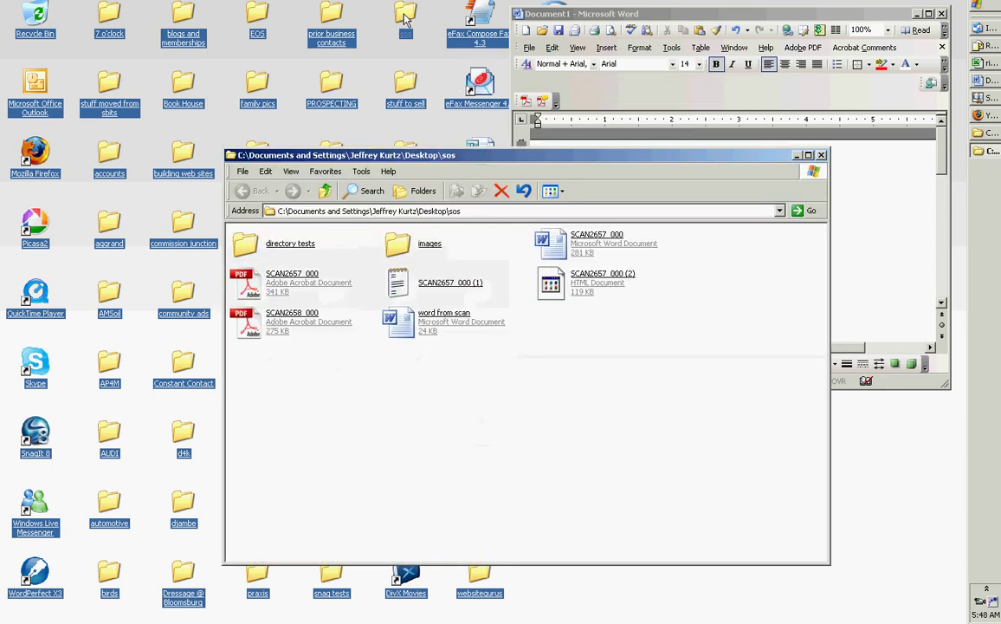
{"action": "left_click", "coordinate": [778, 210]}
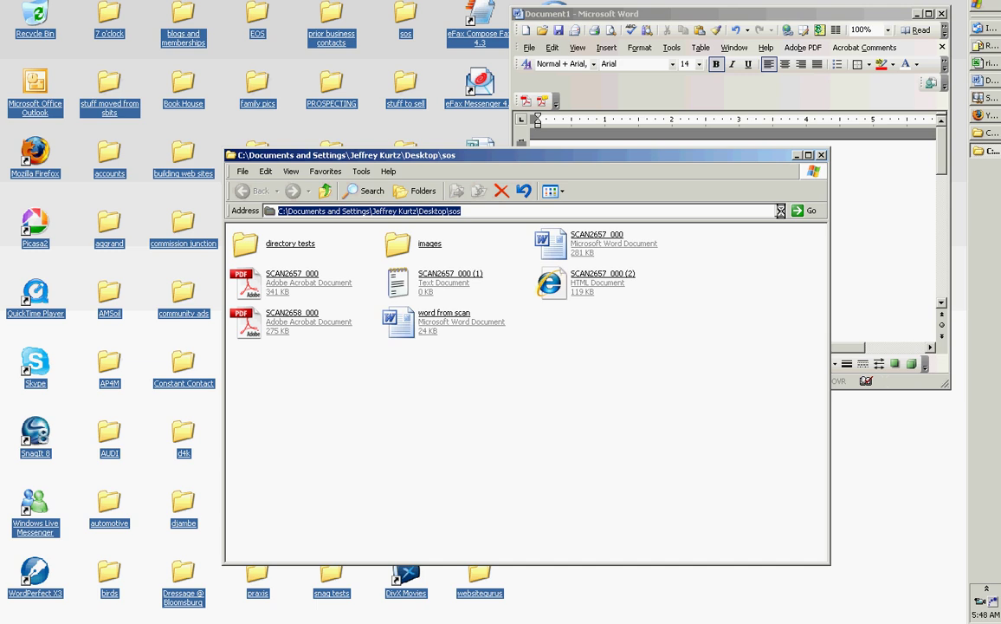
{"action": "left_click", "coordinate": [780, 210]}
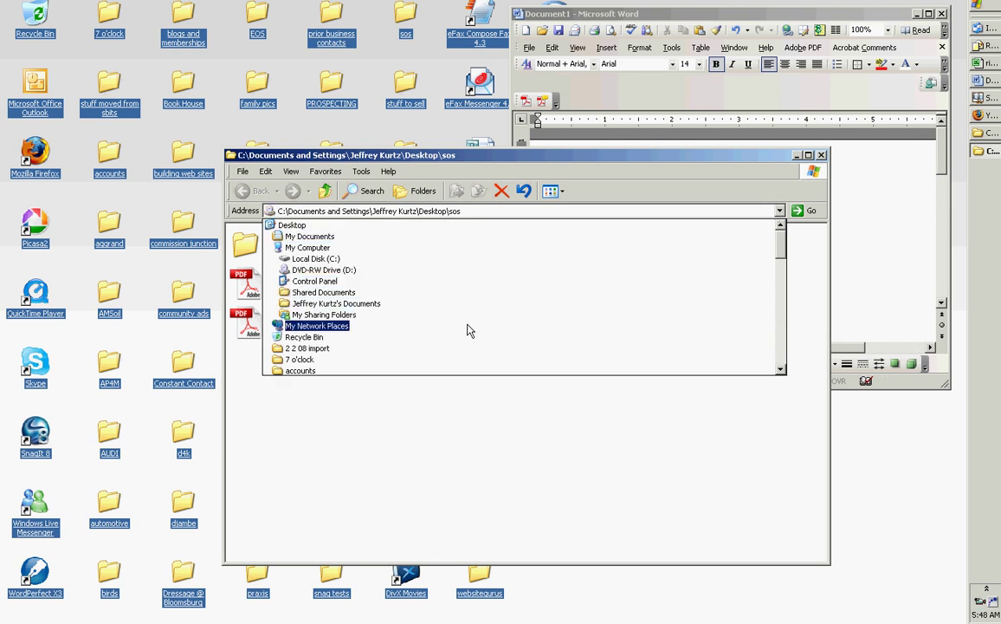
{"action": "left_click", "coordinate": [342, 328]}
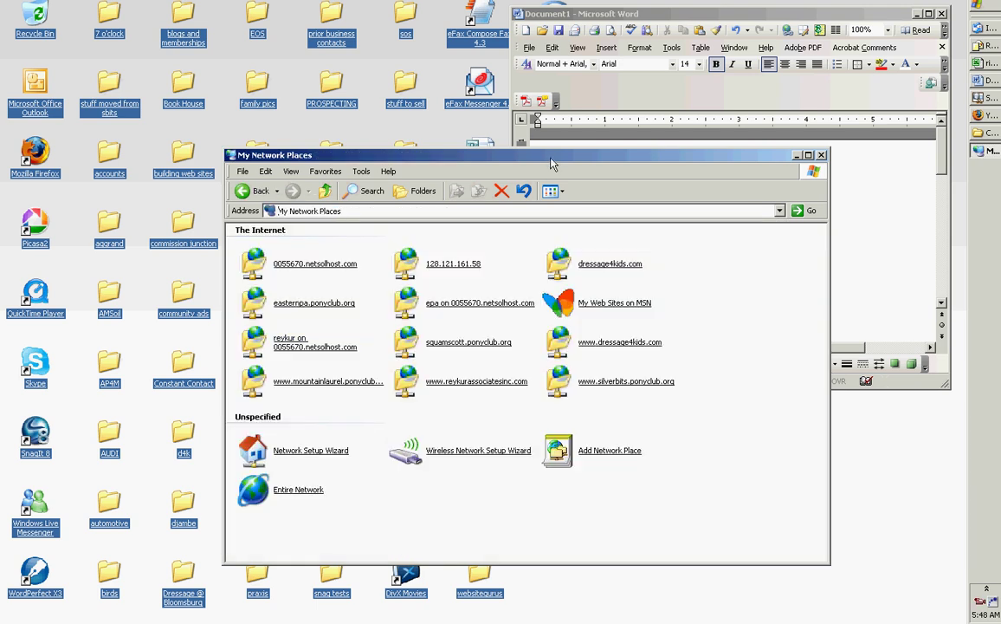
{"action": "left_click_drag", "start_coordinate": [542, 160], "coordinate": [383, 38]}
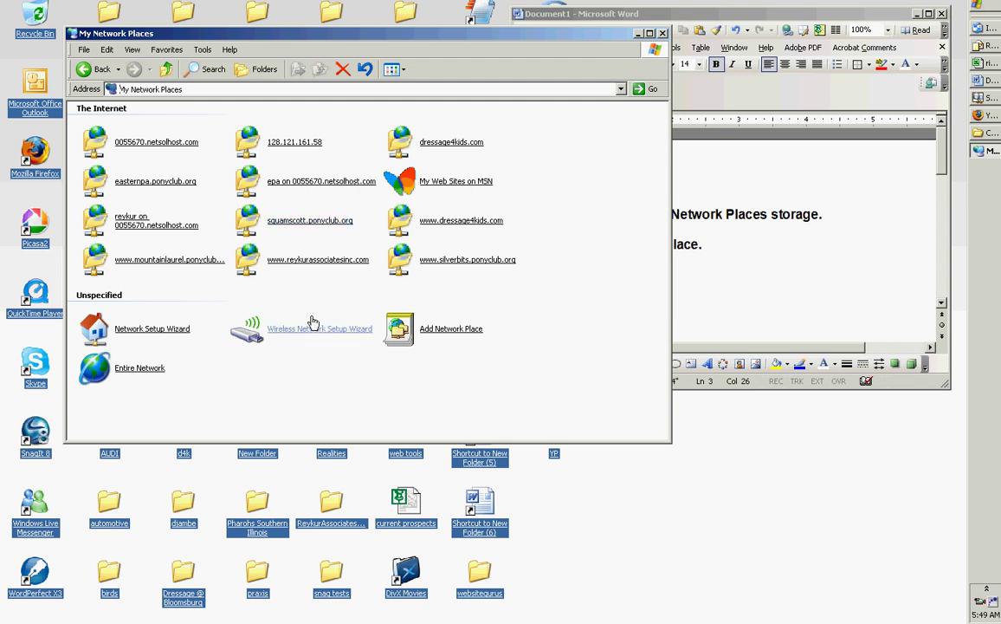
Step: Start the Add Network Place wizard and choose another network location as the service provider
{"action": "left_click", "coordinate": [442, 331]}
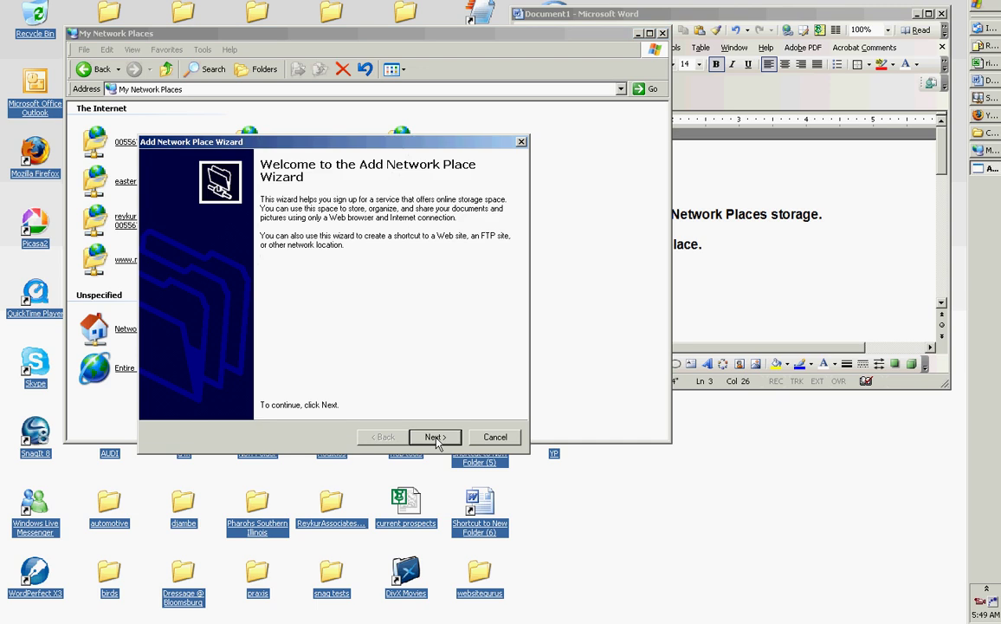
{"action": "left_click", "coordinate": [436, 437]}
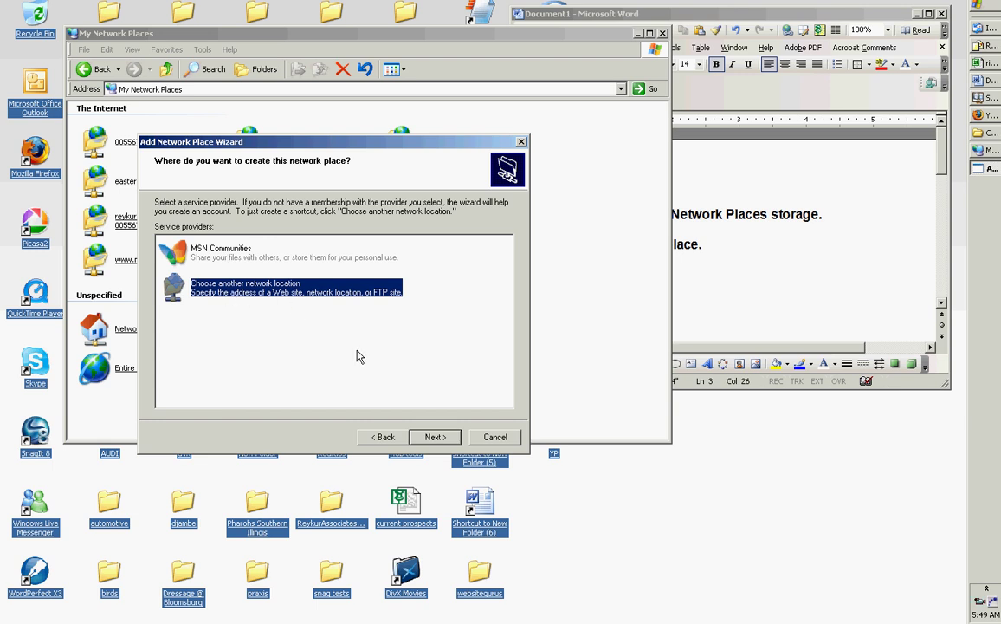
{"action": "left_click", "coordinate": [432, 437]}
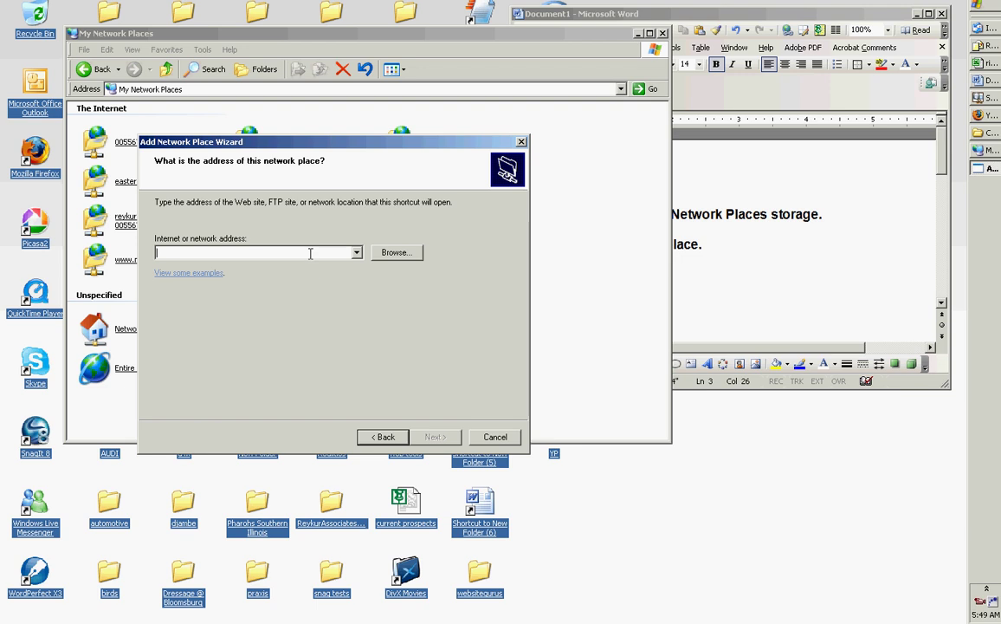
{"action": "type", "text": "www"}
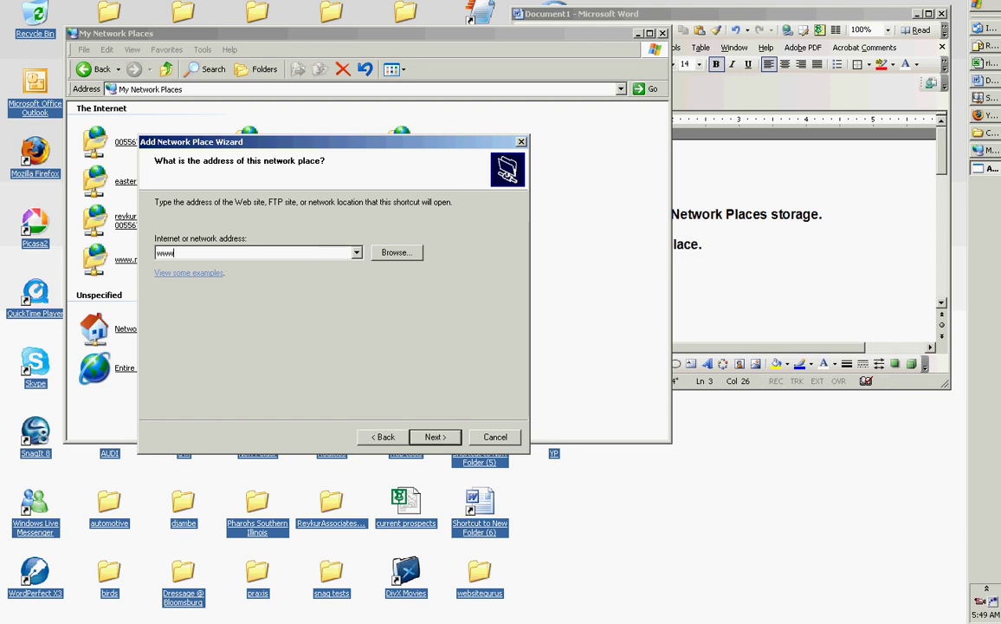
{"action": "type", "text": ".silverbit"}
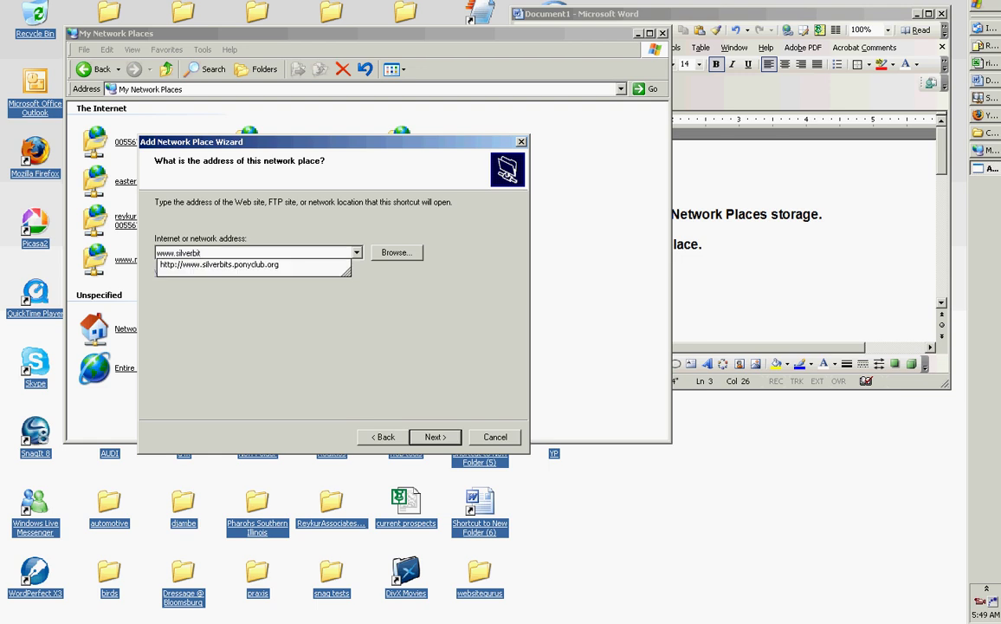
{"action": "type", "text": "s.ponyclub.org"}
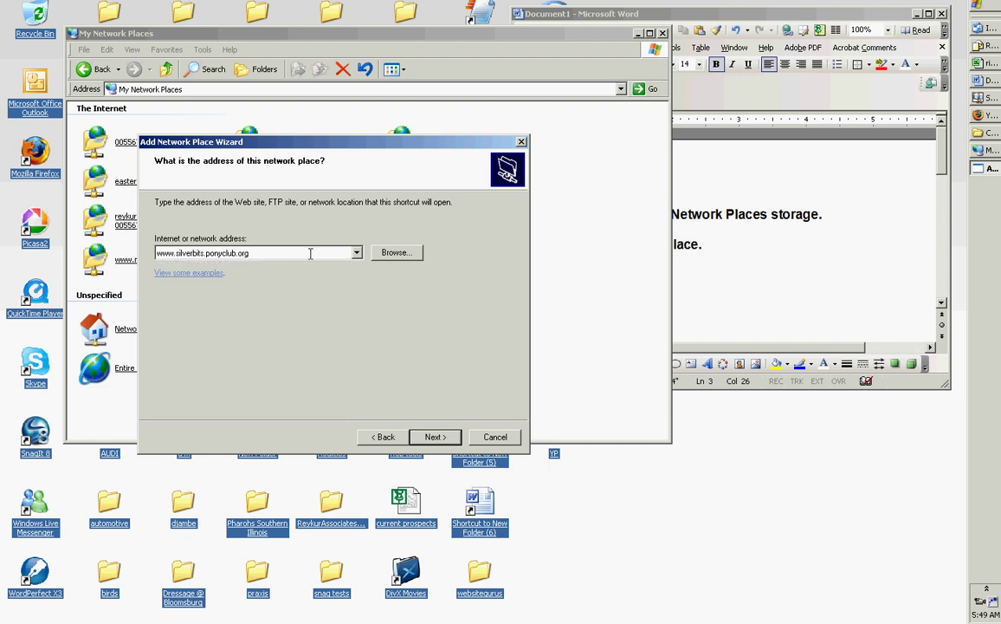
{"action": "left_click", "coordinate": [429, 438]}
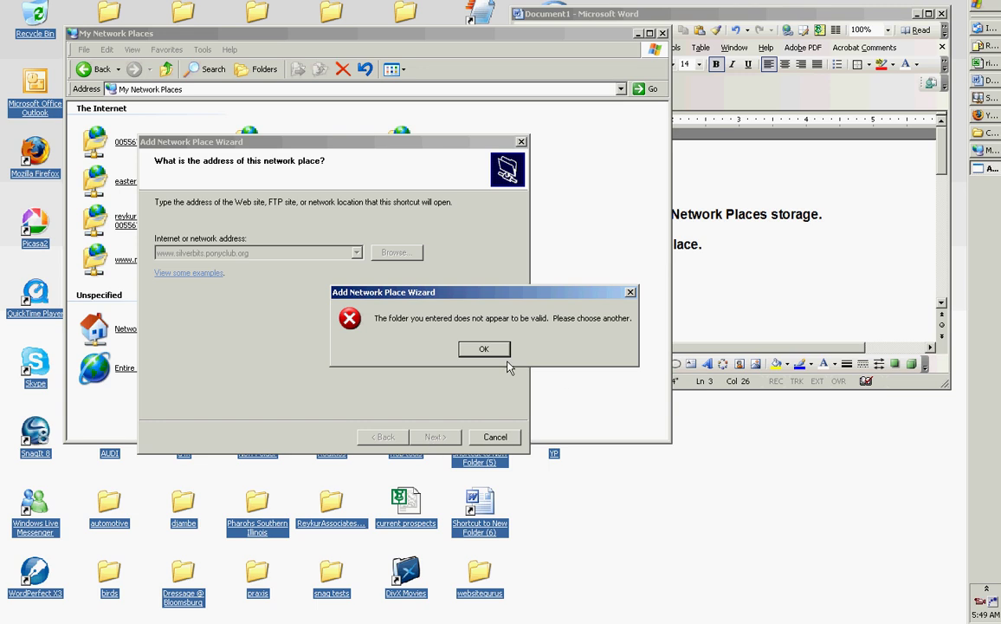
{"action": "left_click", "coordinate": [490, 349]}
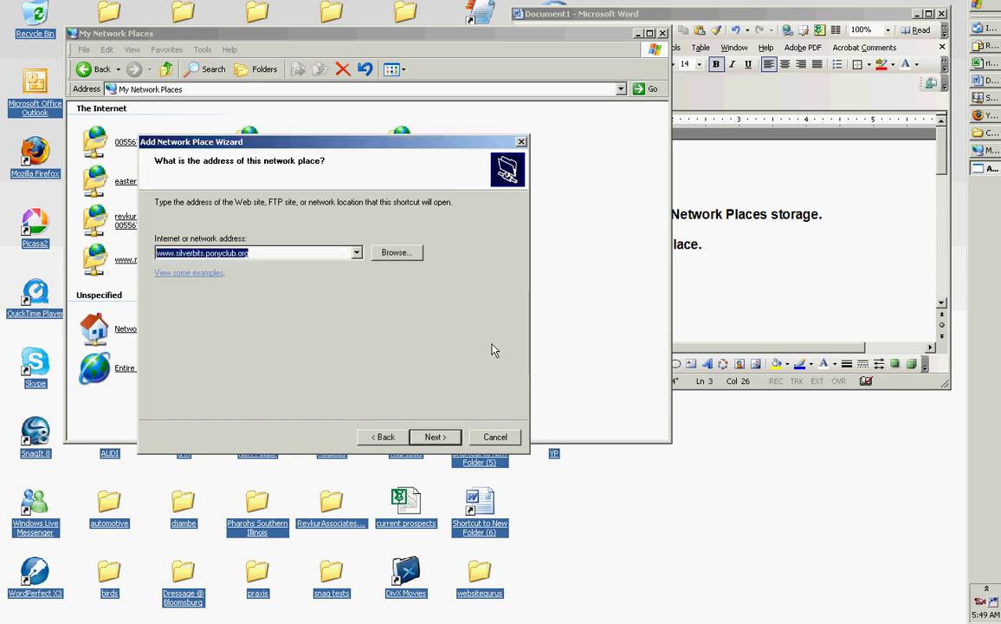
{"action": "key", "text": "Home"}
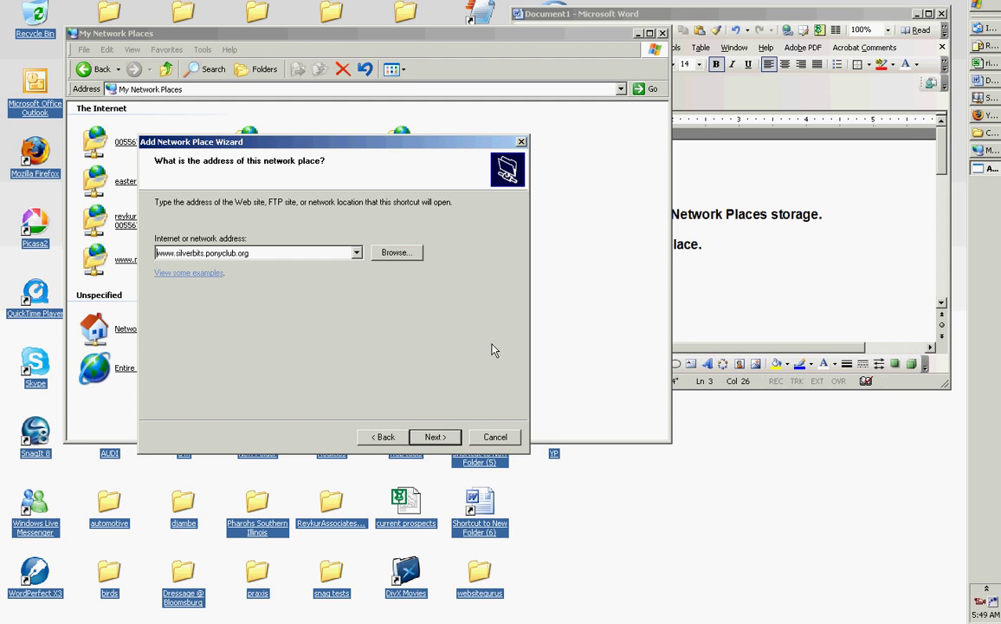
{"action": "type", "text": "http://"}
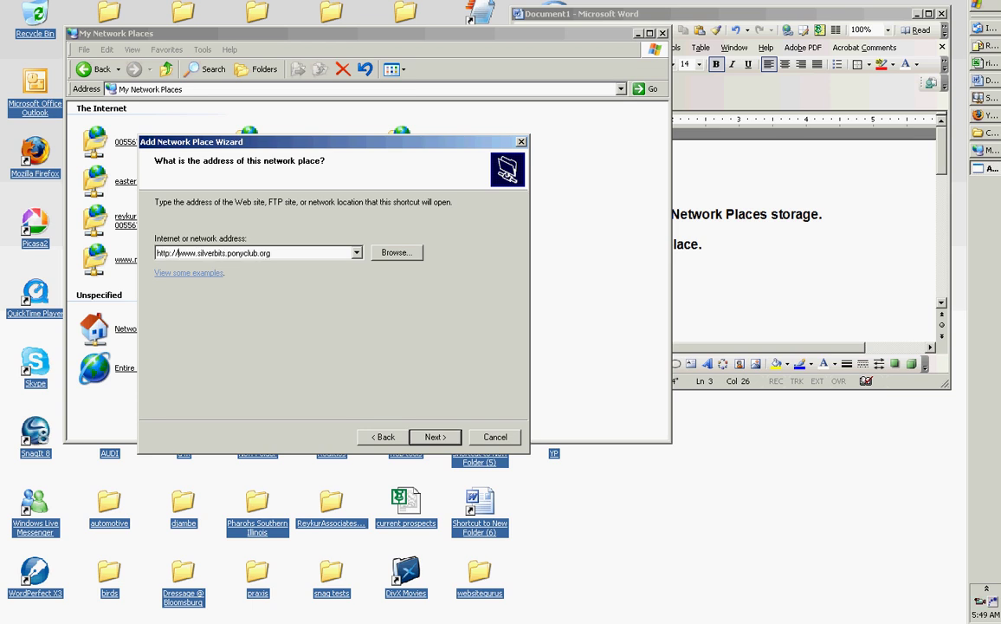
{"action": "left_click", "coordinate": [426, 437]}
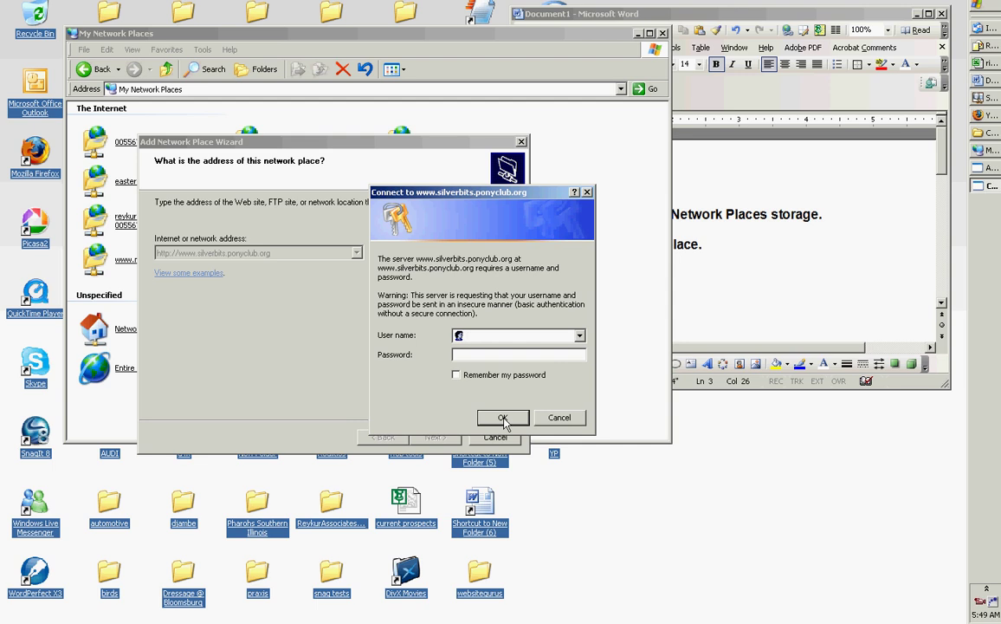
{"action": "type", "text": "britrider"}
{"action": "left_click", "coordinate": [474, 354]}
{"action": "type", "text": "••••••••"}
{"action": "left_click", "coordinate": [501, 419]}
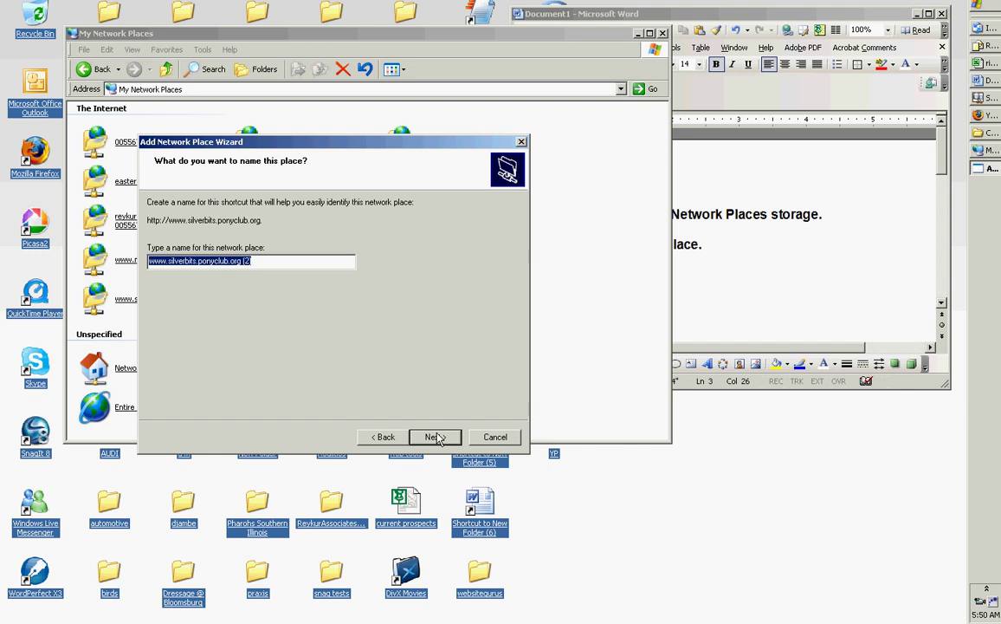
Step: Accept the suggested name for the network place and finish the wizard so that its folder opens
{"action": "left_click", "coordinate": [435, 438]}
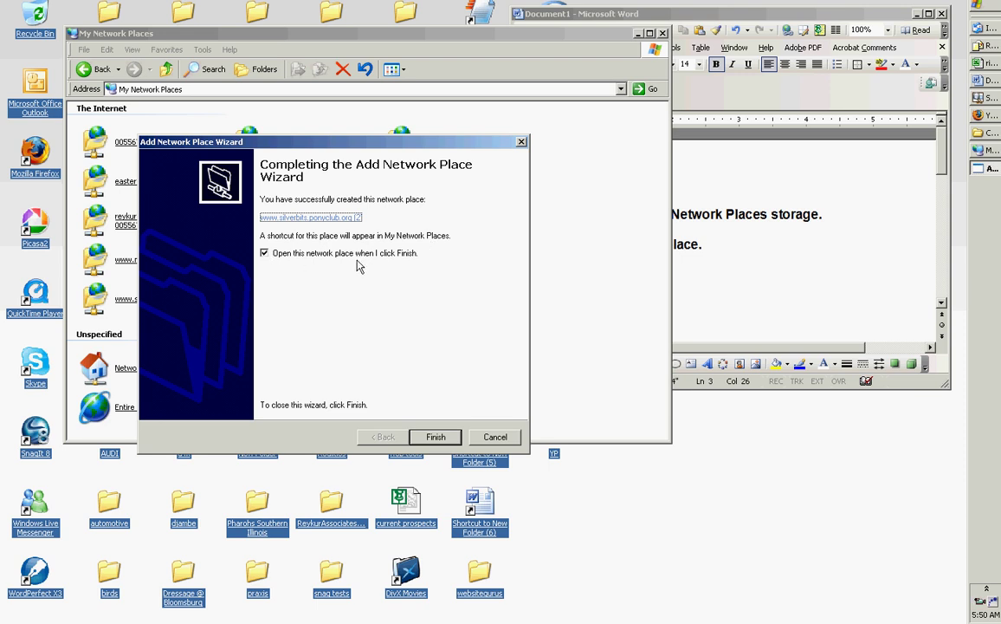
{"action": "left_click", "coordinate": [436, 436]}
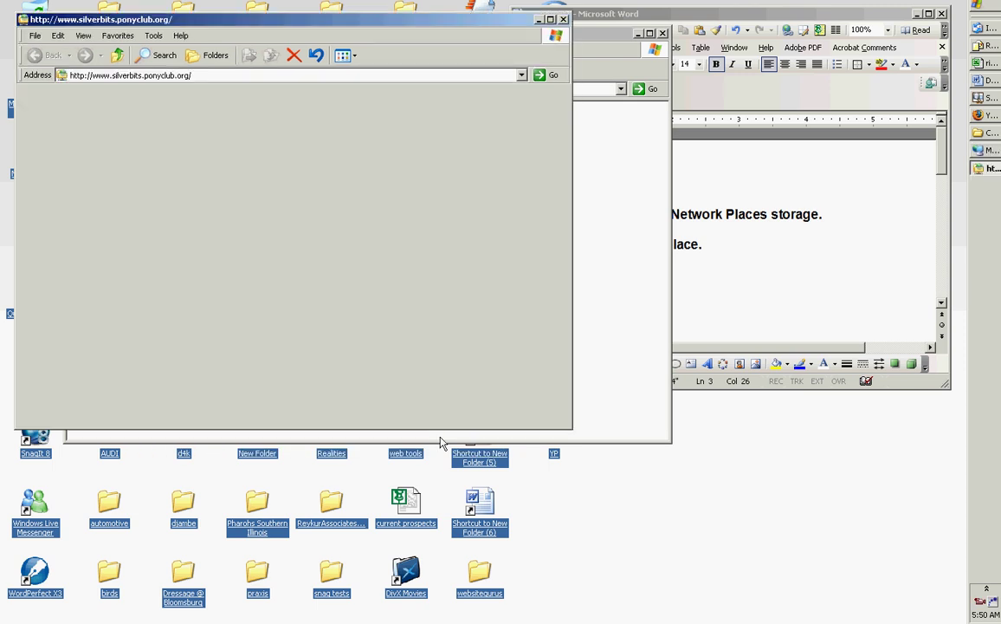
{"action": "left_click", "coordinate": [351, 333]}
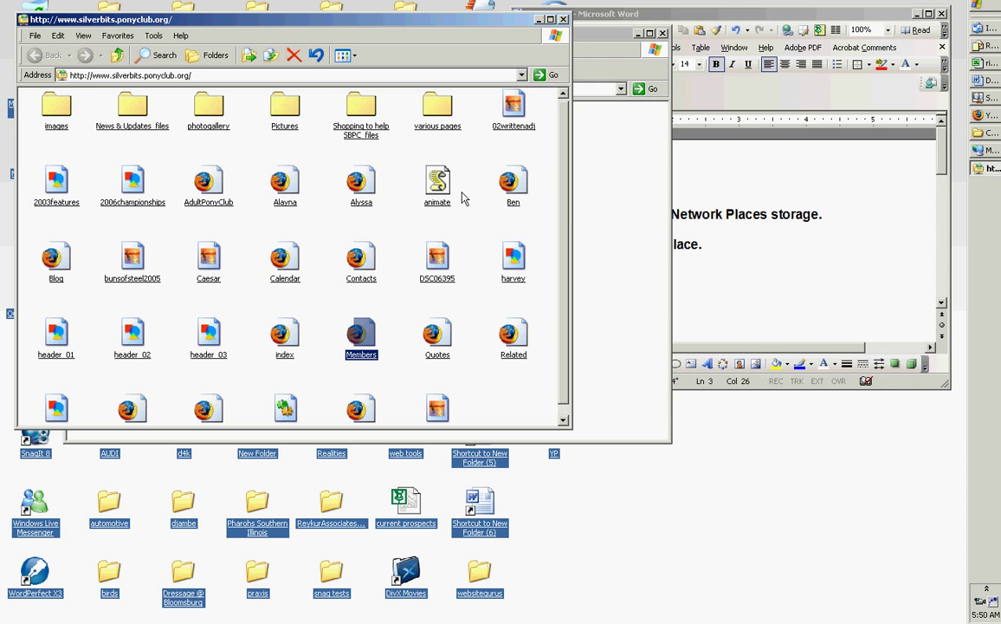
{"action": "left_click", "coordinate": [135, 99]}
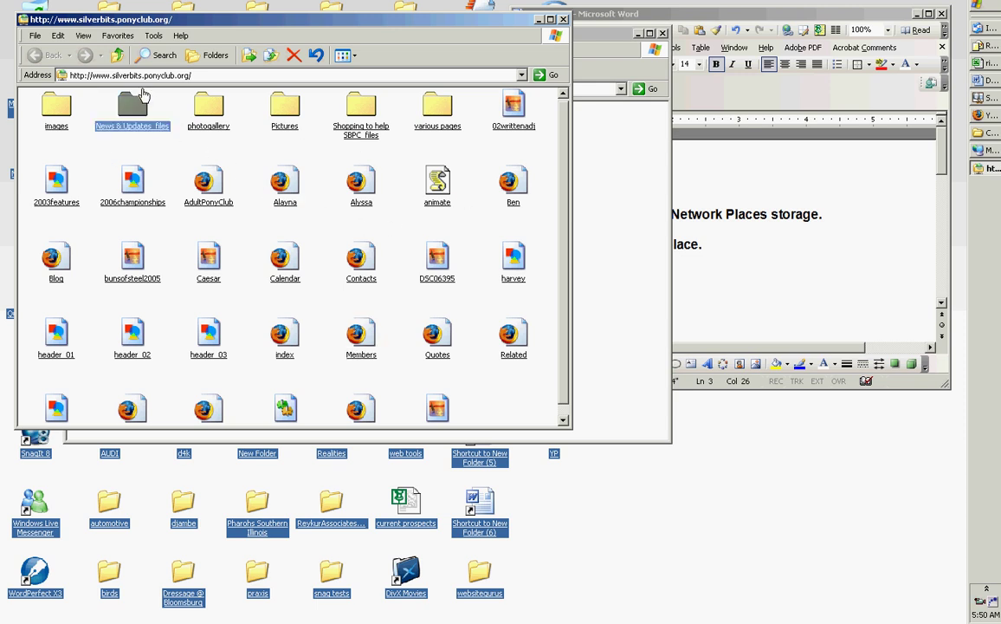
Step: Copy the tray feeder image from the desktop folder birds into the silverbits.ponyclub.org network place
{"action": "left_click", "coordinate": [108, 578]}
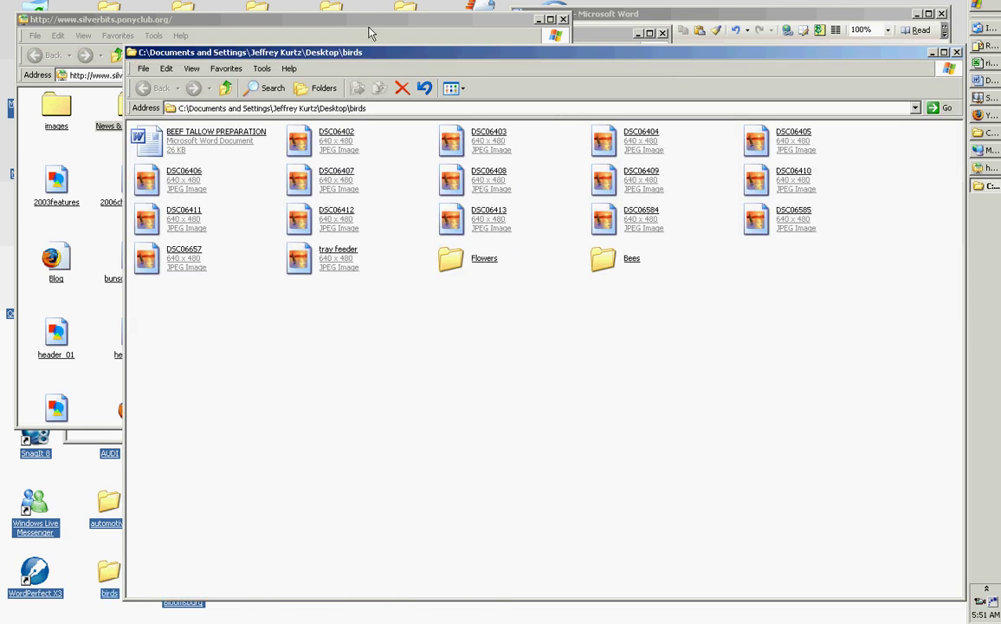
{"action": "left_click_drag", "start_coordinate": [384, 52], "coordinate": [643, 82]}
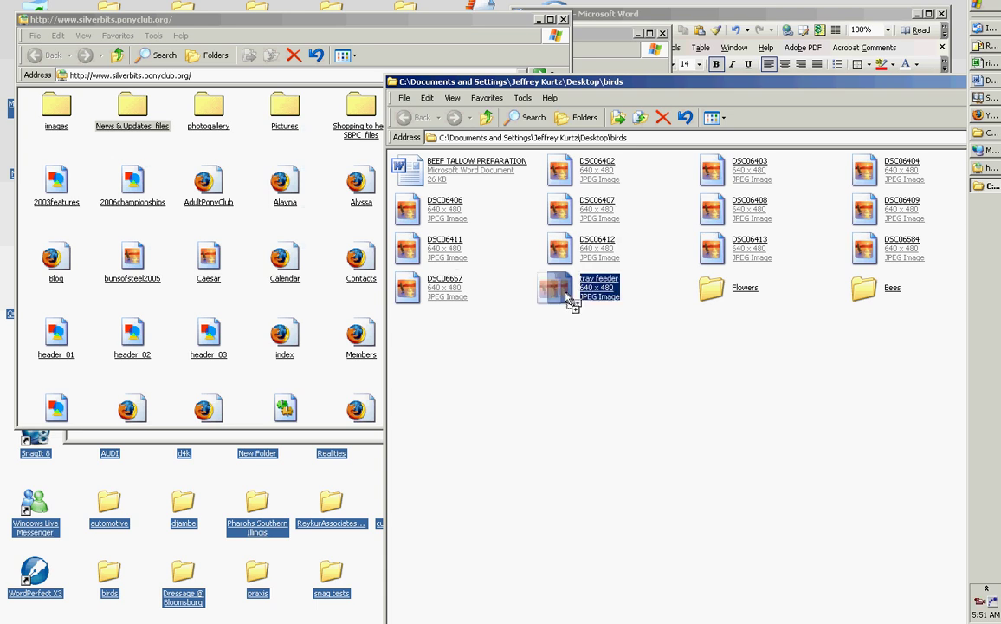
{"action": "left_click_drag", "start_coordinate": [570, 299], "coordinate": [330, 312]}
Step: Bring the network place folder to the front and select the copied tray feeder image in it
{"action": "left_click", "coordinate": [335, 161]}
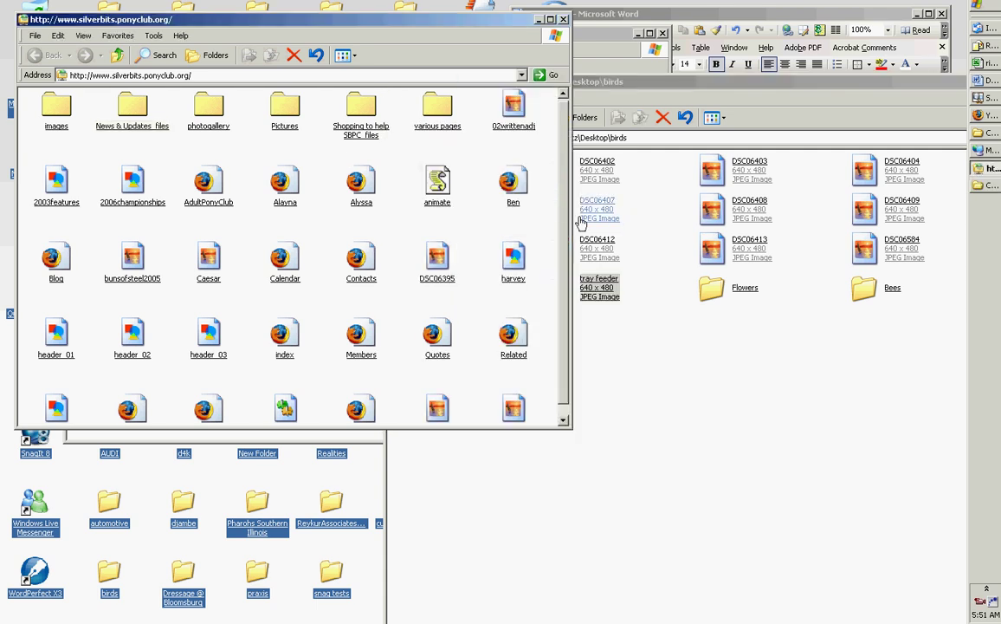
{"action": "scroll", "coordinate": [513, 208], "scroll_direction": "down", "scroll_amount": 1}
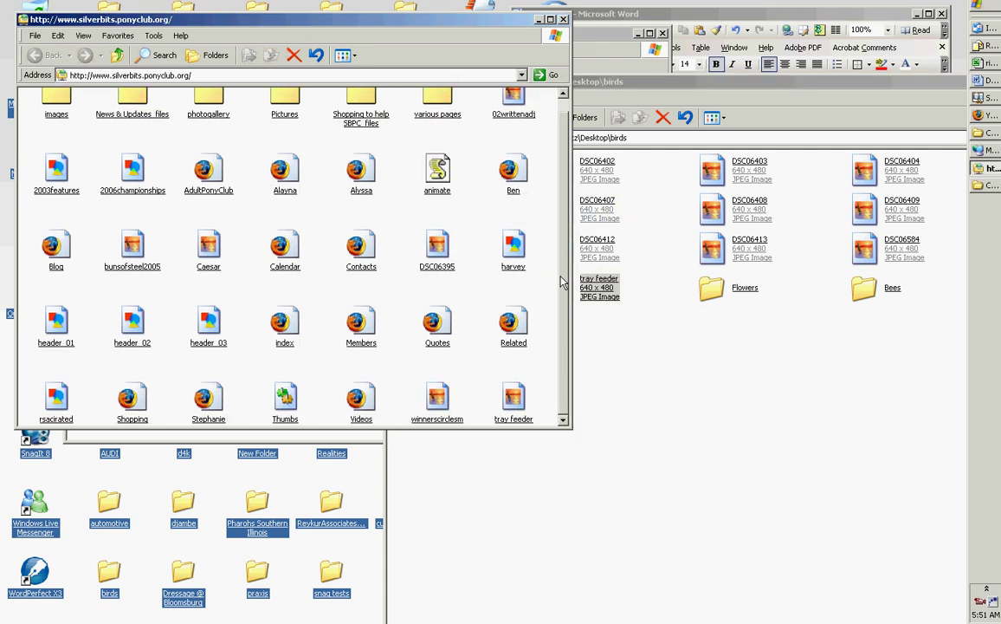
{"action": "left_click", "coordinate": [516, 400]}
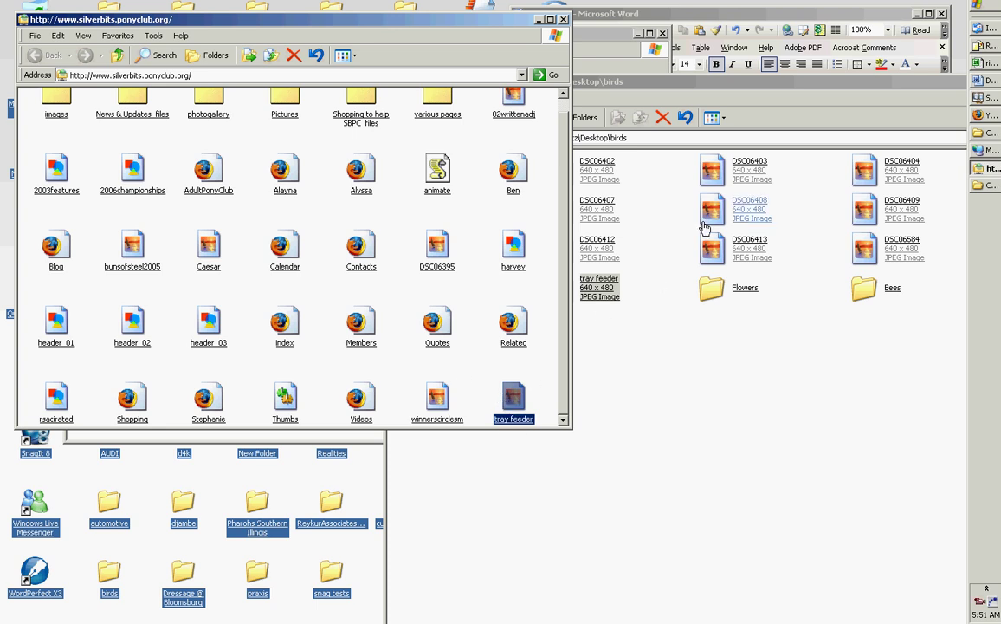
{"action": "left_click", "coordinate": [987, 7]}
{"action": "left_click", "coordinate": [712, 149]}
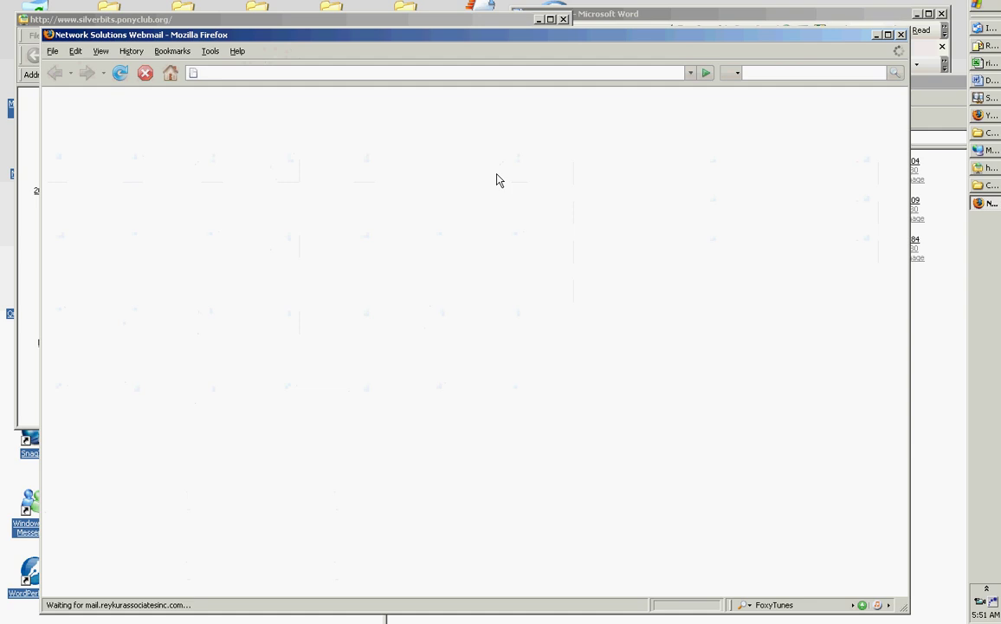
{"action": "left_click", "coordinate": [328, 73]}
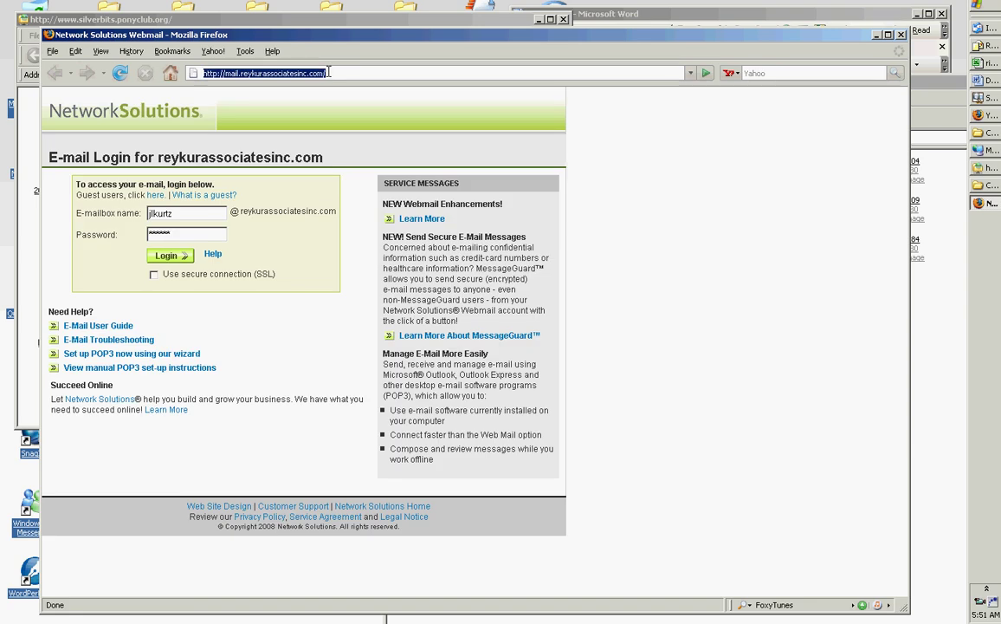
{"action": "type", "text": "www.s"}
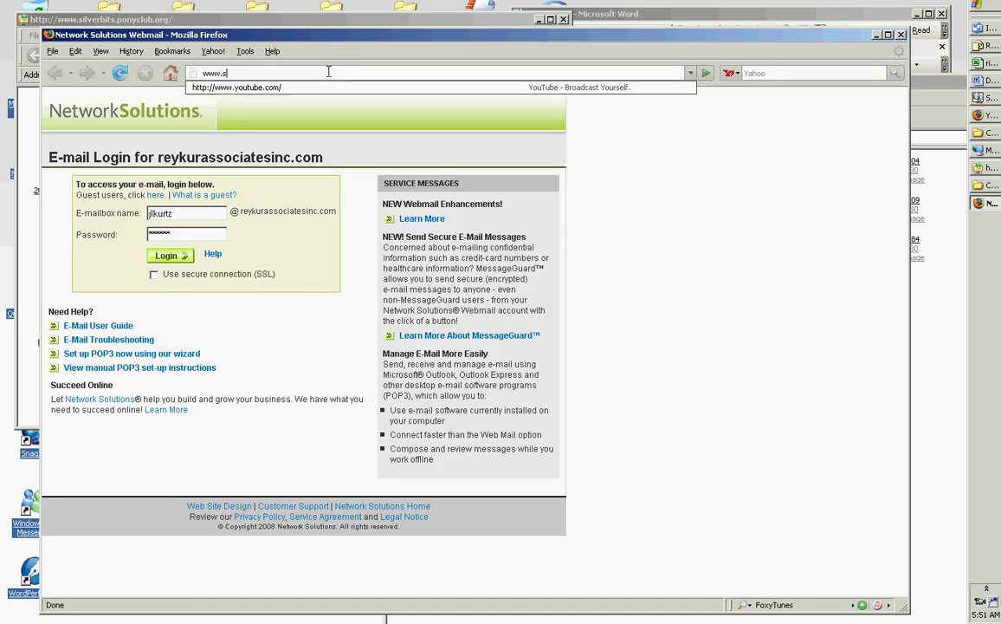
{"action": "type", "text": "ilverbit"}
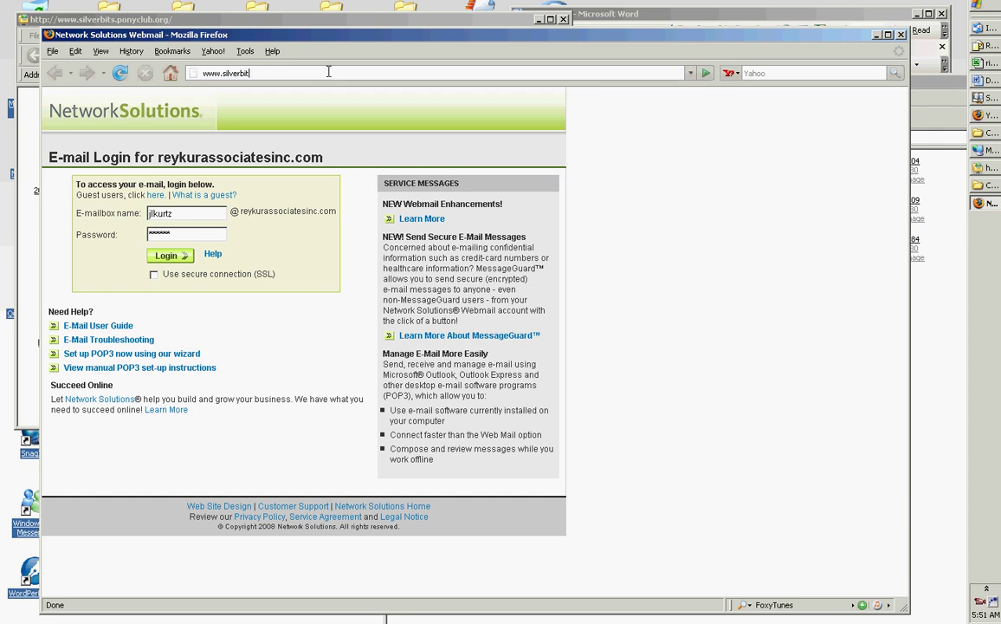
{"action": "type", "text": "s."}
{"action": "type", "text": "pony"}
{"action": "type", "text": "club.org/tray%20feeder.jpg"}
{"action": "key", "text": "Return"}
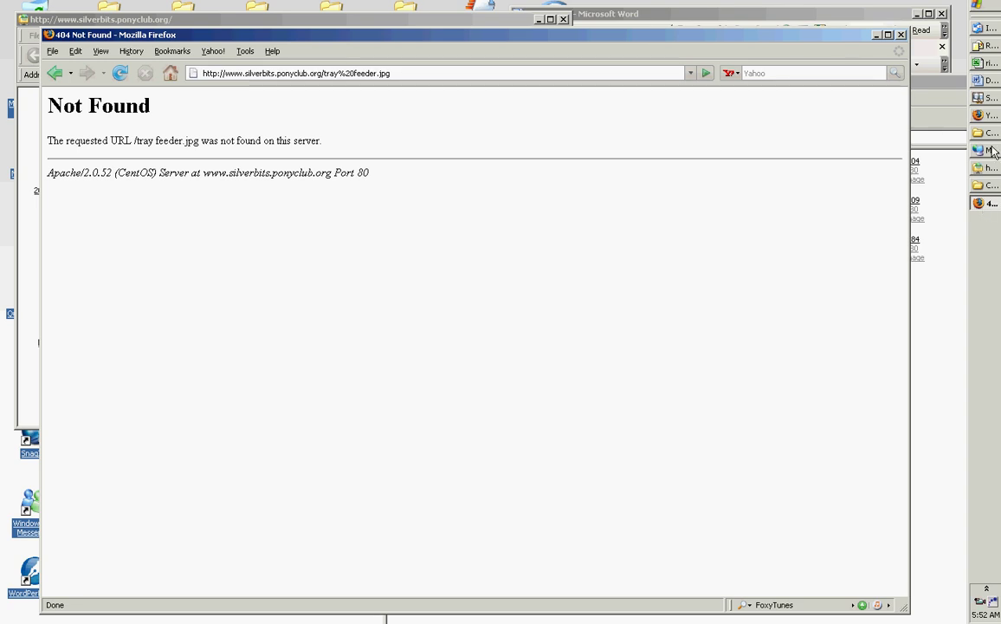
Step: Launch SnagIt 8
{"action": "left_click", "coordinate": [977, 9]}
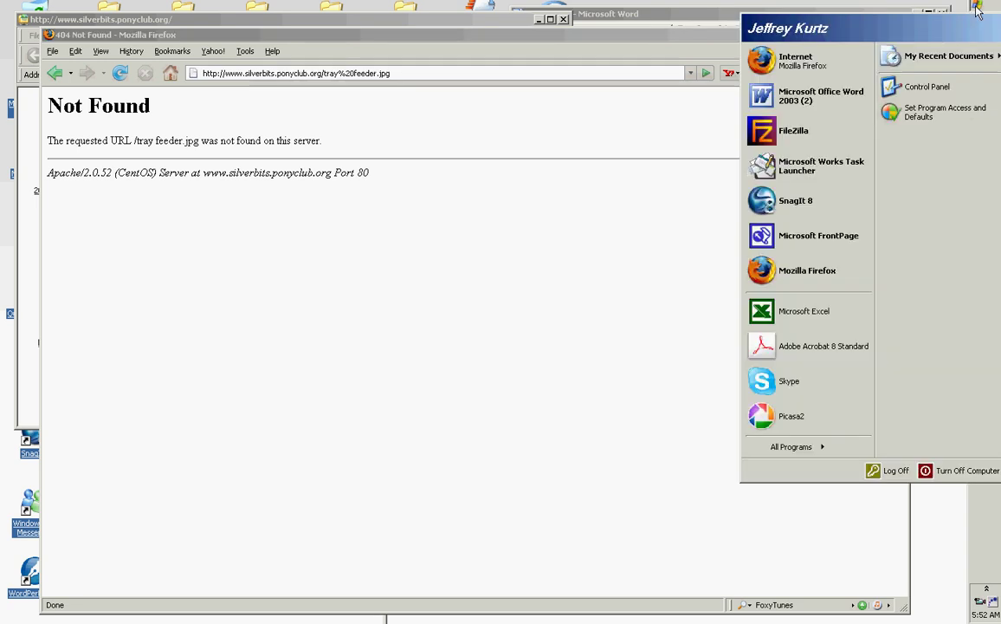
{"action": "left_click", "coordinate": [803, 200]}
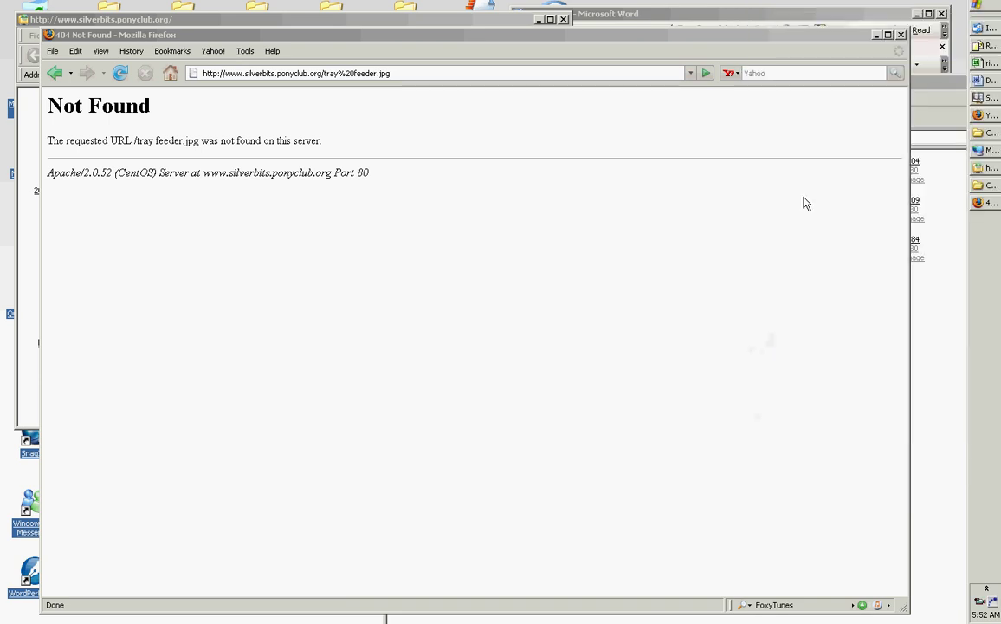